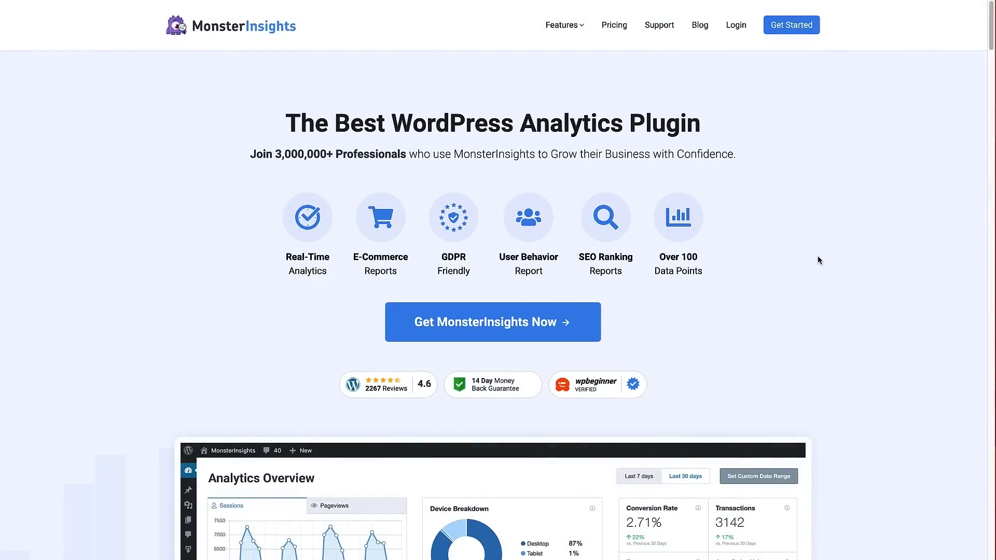
Open the MonsterInsights pricing page and compare the Agency (25 sites), Pro (5 sites) and Plus (1 site) plans
click(545, 324)
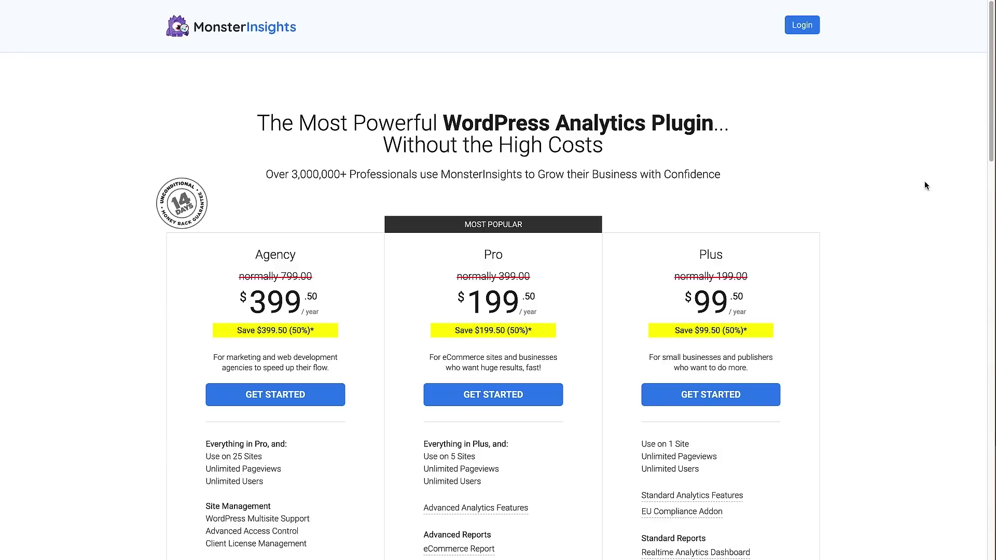
scroll(986, 146, down, 1)
scroll(986, 145, down, 2)
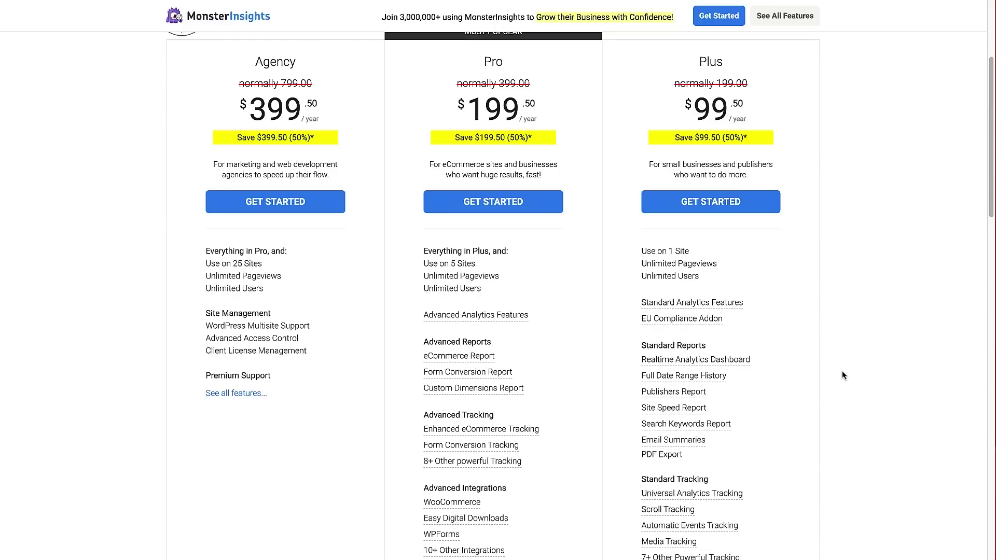
scroll(990, 191, down, 3)
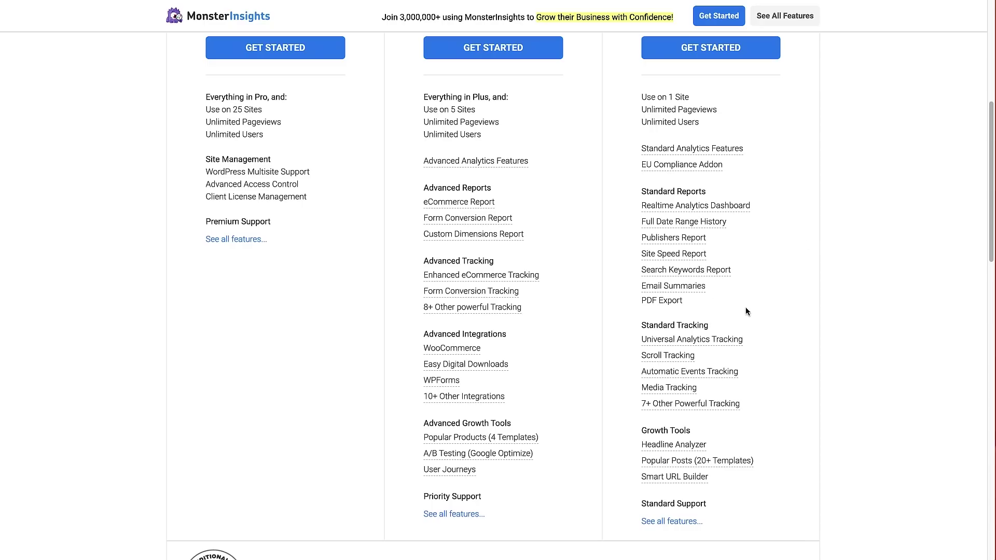
mouse_move(683, 402)
drag(990, 266, 966, 198)
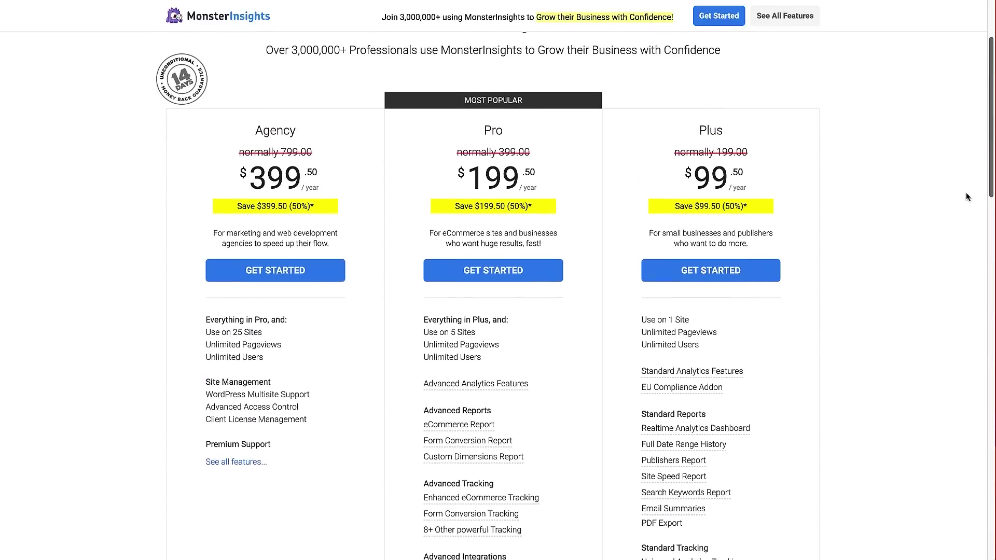
scroll(924, 217, up, 2)
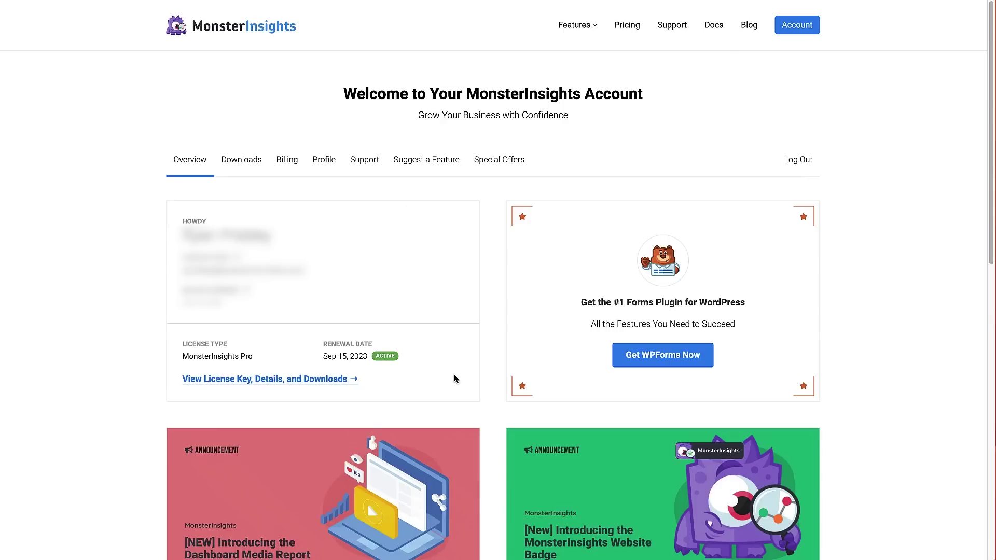
Copy the Pro license key from the account's license details and download the MonsterInsights plugin zip
click(209, 381)
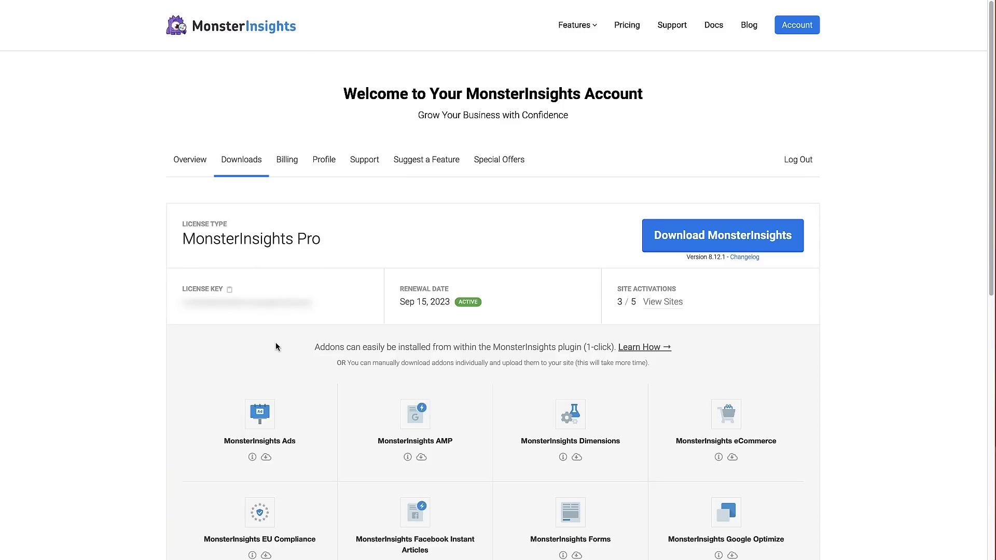
click(229, 290)
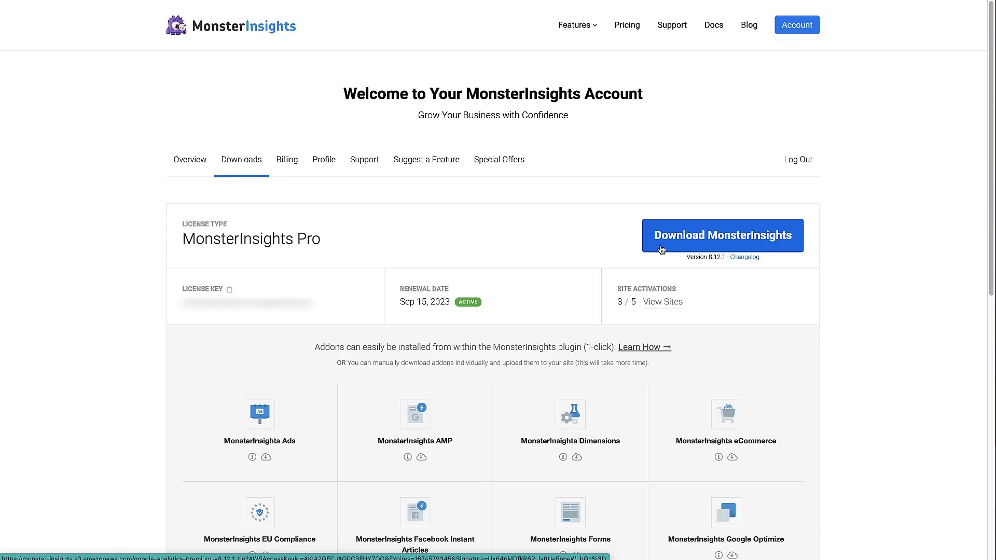
click(661, 250)
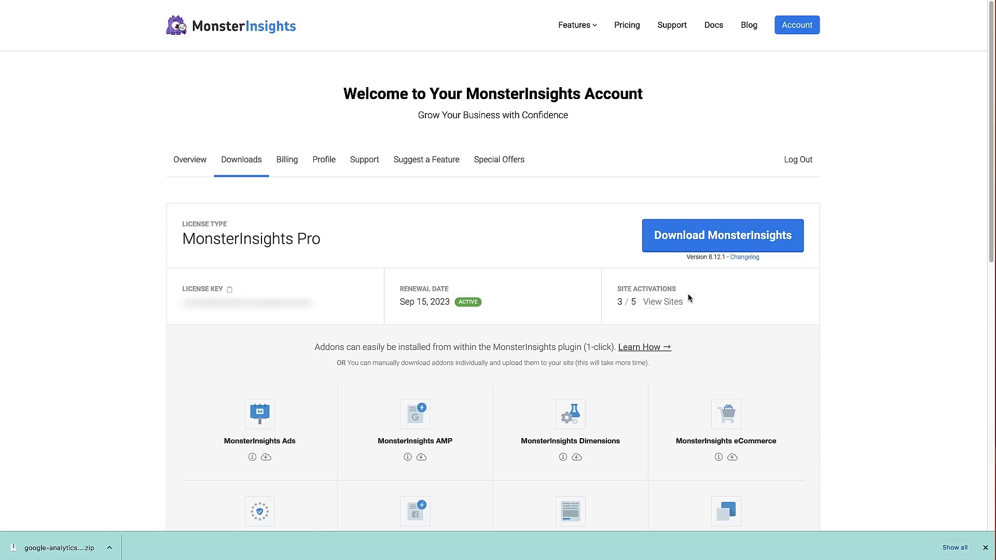
Upload google-analytics-premium-v8.12.1 (1).zip through Plugins > Add New > Upload Plugin and install it
key(ctrl+Tab)
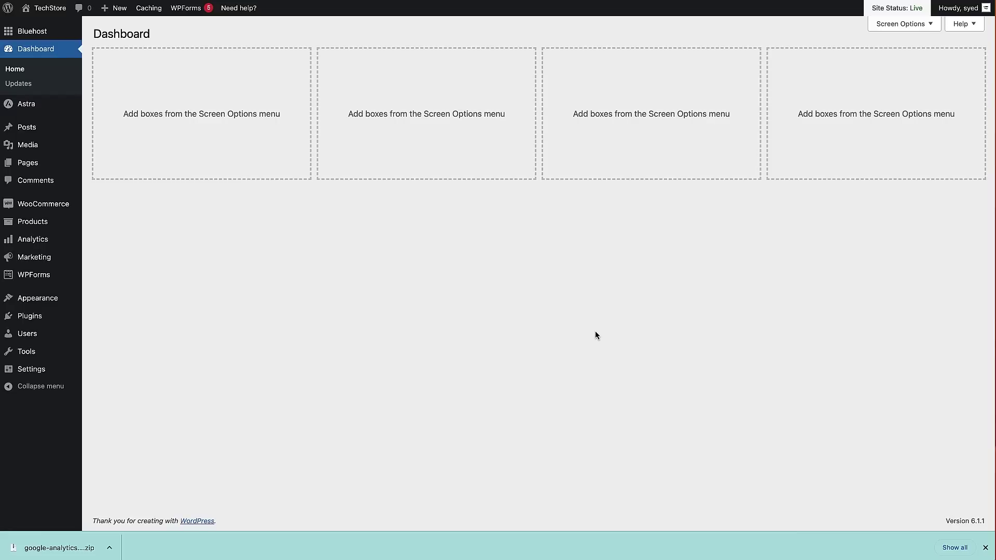
mouse_move(49, 324)
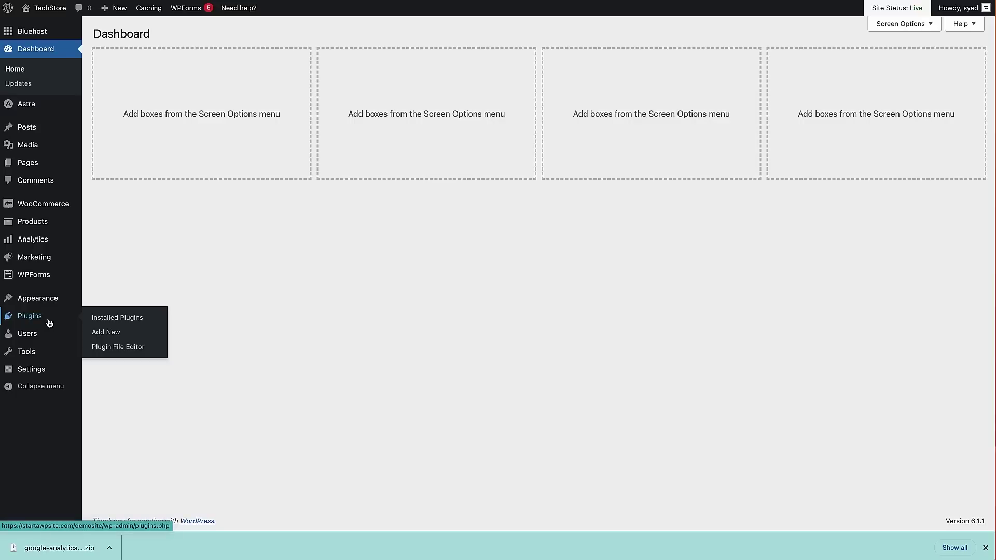
click(95, 340)
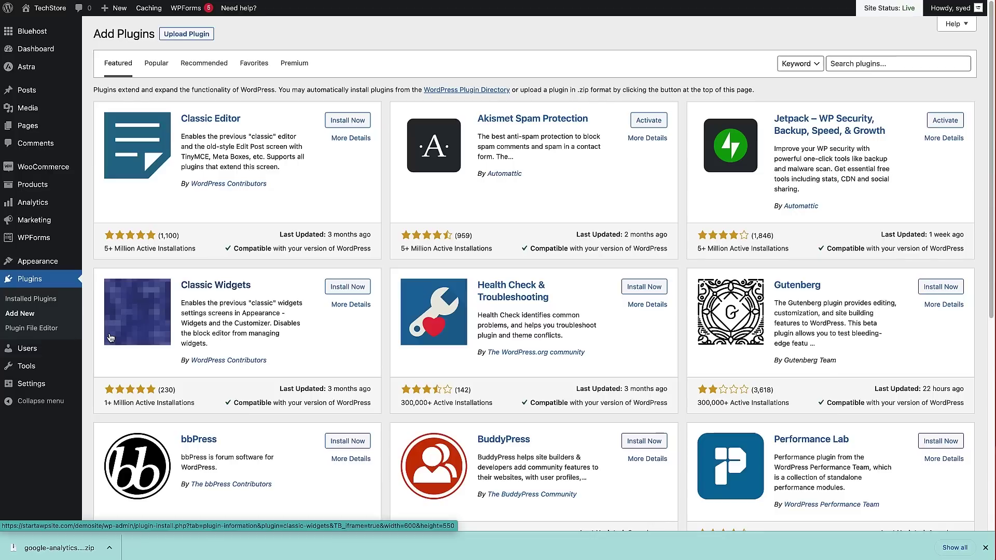
click(174, 37)
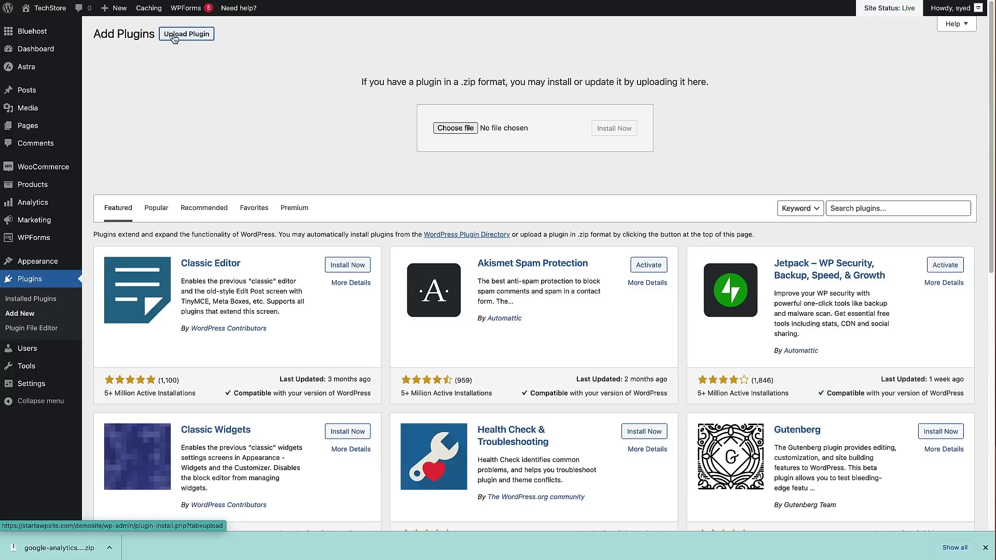
drag(57, 547, 449, 134)
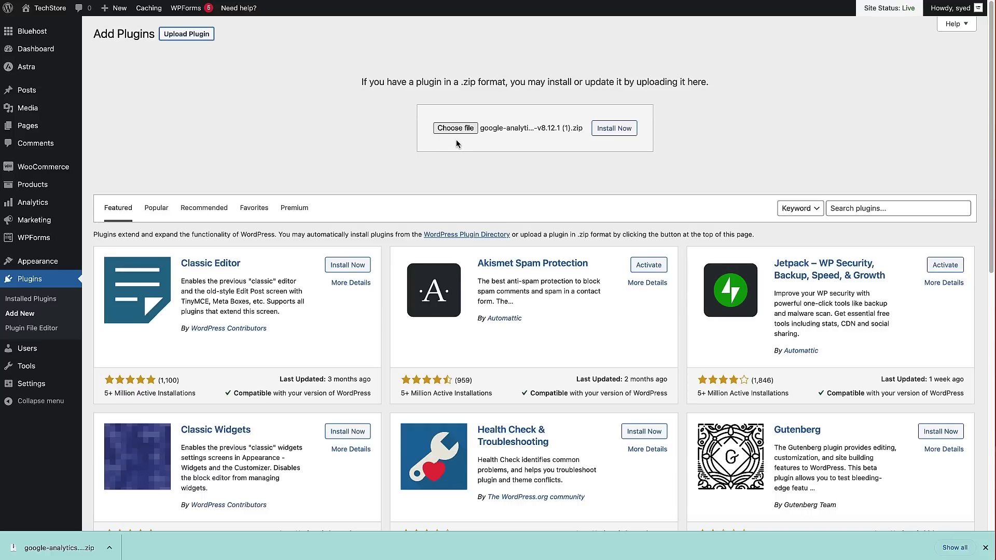
click(609, 131)
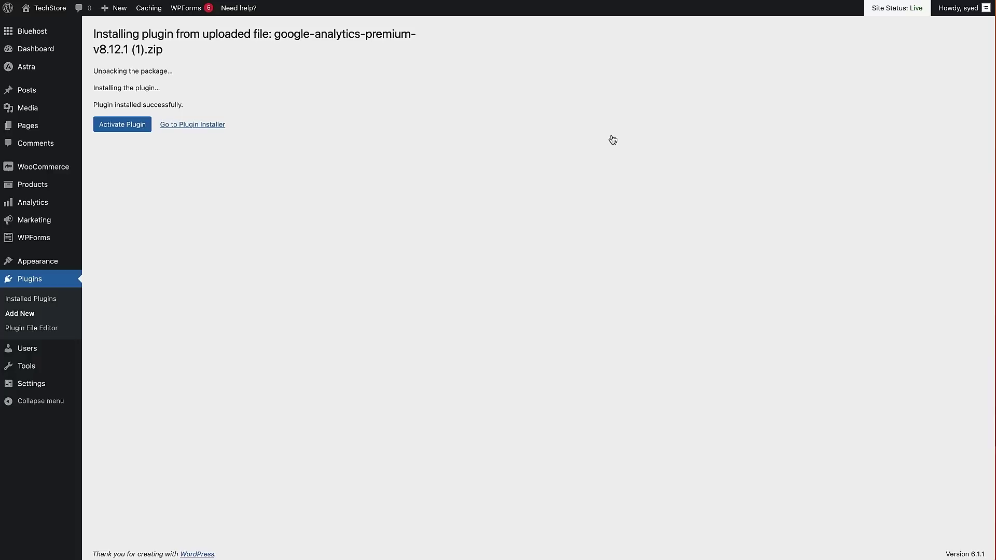
Activate the MonsterInsights plugin and launch its setup wizard from the welcome page
click(113, 129)
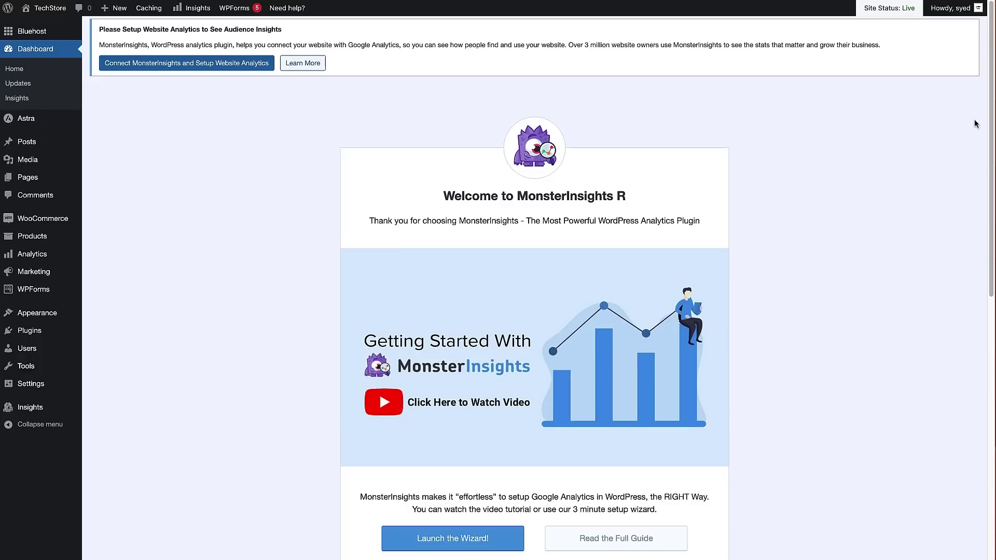
scroll(980, 151, down, 2)
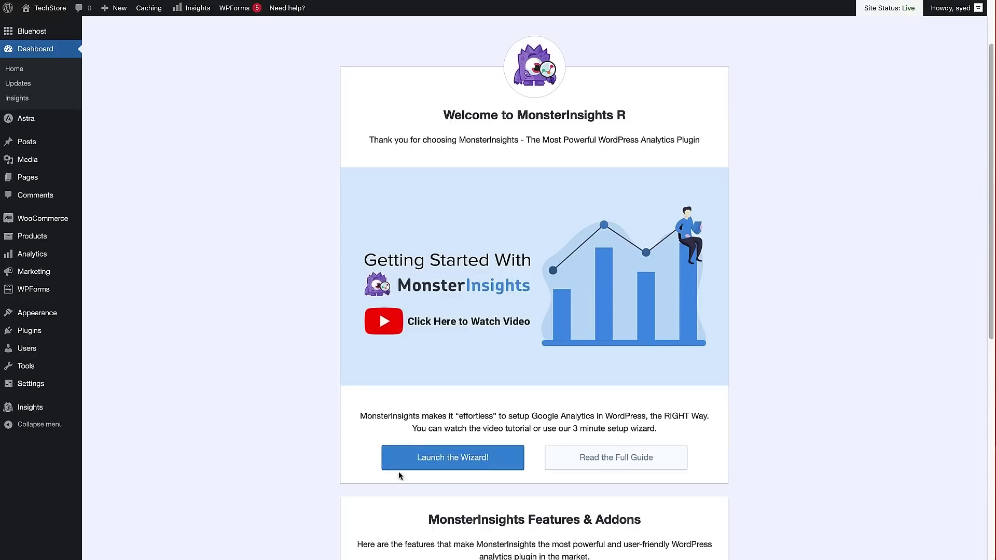
click(464, 462)
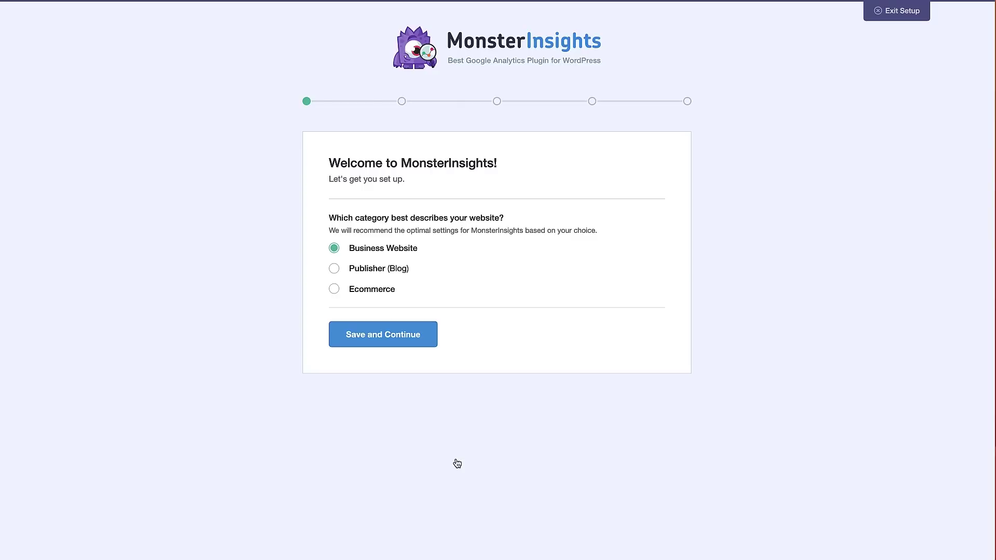
Categorise the site as Publisher (Blog), paste the license key and connect MonsterInsights
click(334, 268)
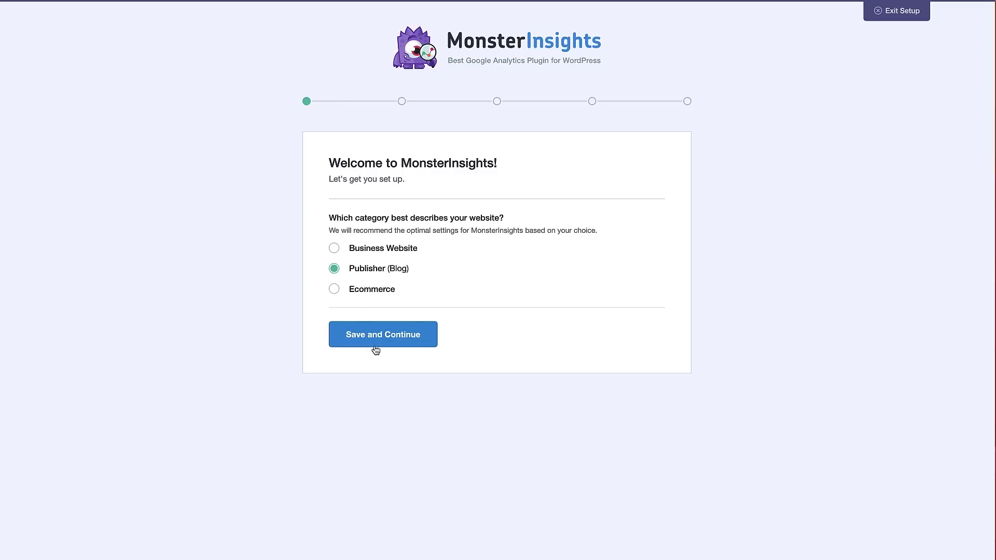
click(391, 345)
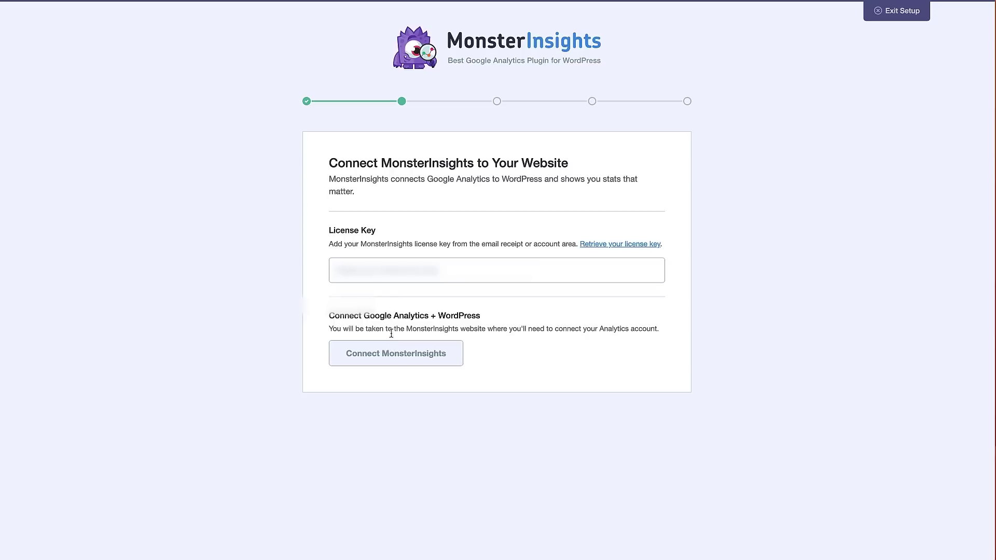
click(379, 273)
key(ctrl+v)
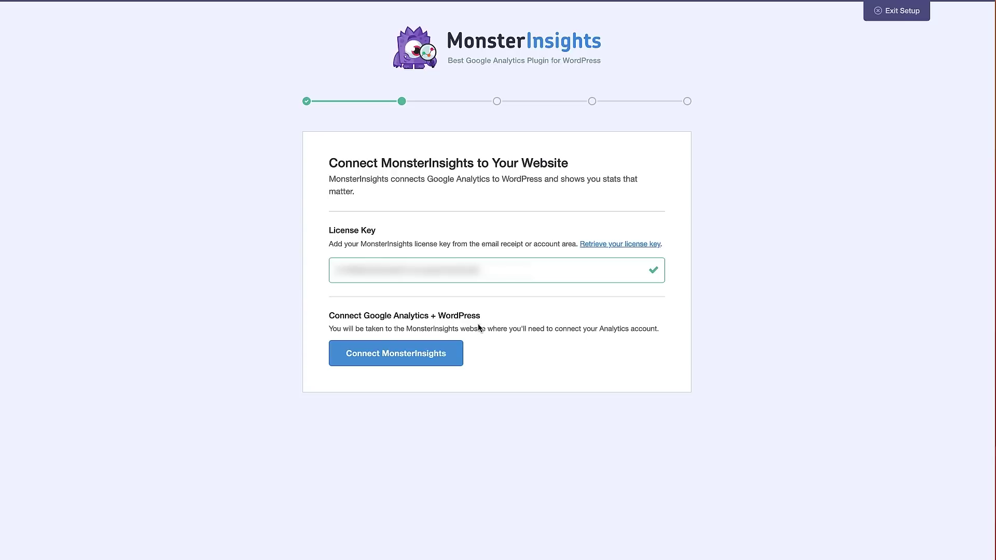
click(418, 361)
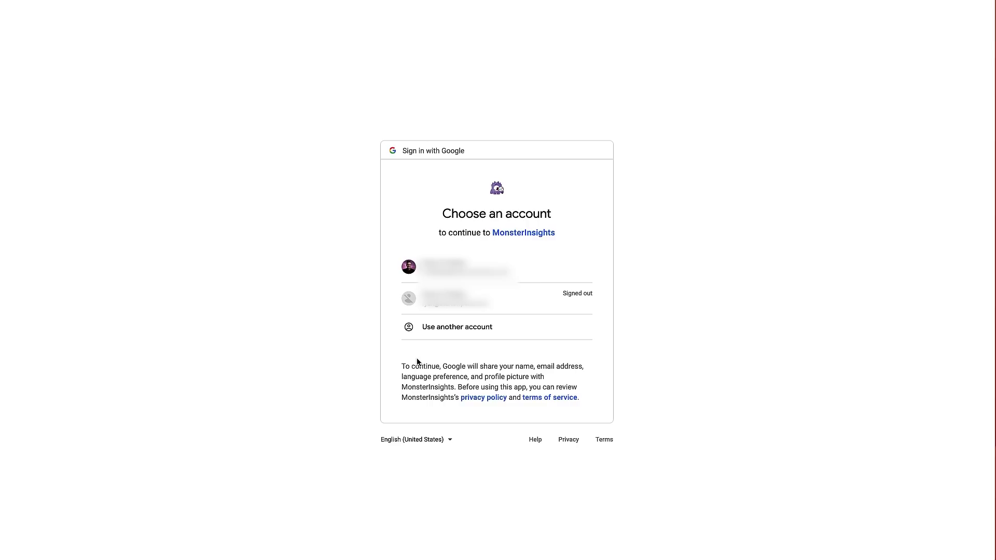
Sign in with the Google account and allow MonsterInsights access to it
click(439, 272)
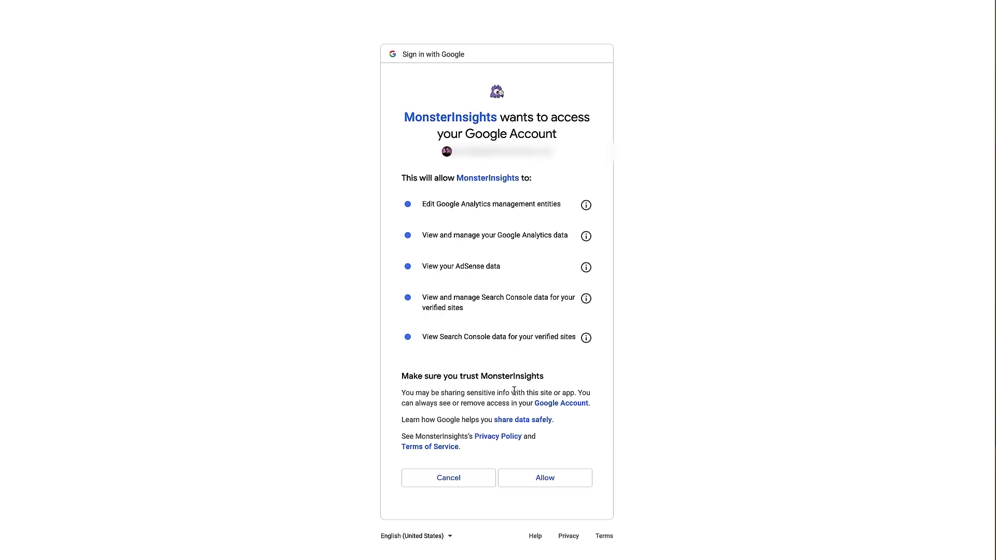
click(543, 485)
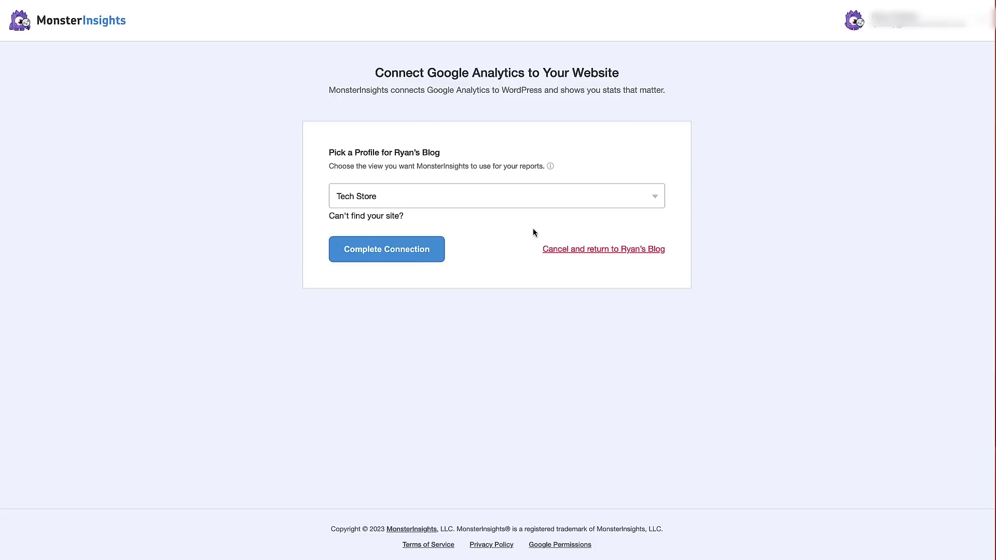
Complete the Google Analytics connection using the Tech Store profile
click(419, 258)
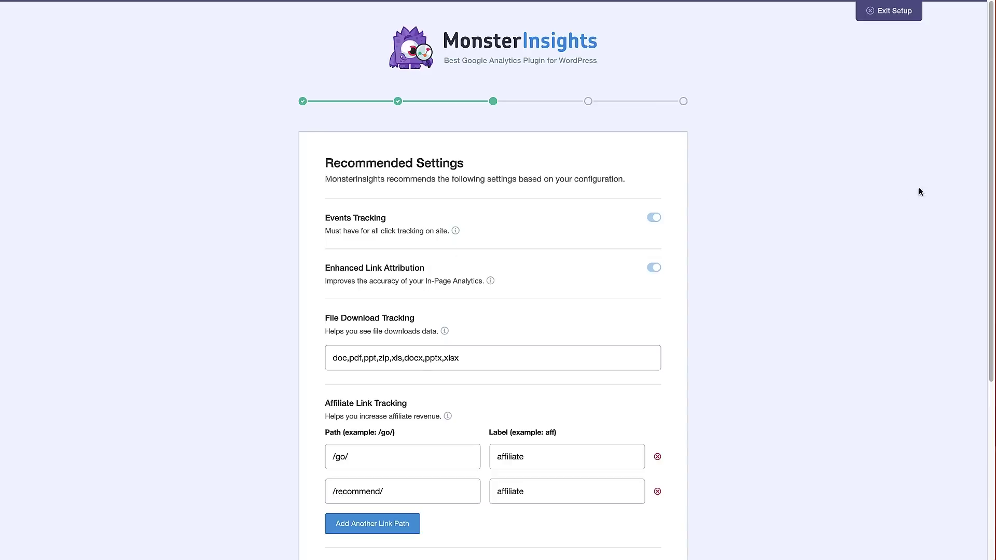
Keep the default Recommended Settings, with events and link attribution tracking, and save them
scroll(985, 166, down, 2)
scroll(985, 166, down, 2)
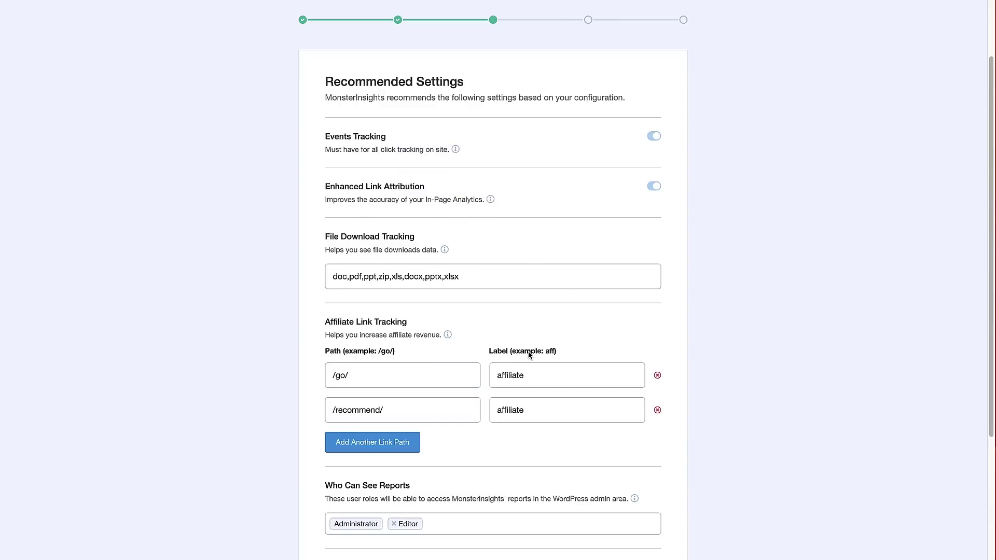
scroll(985, 243, down, 2)
scroll(985, 243, down, 3)
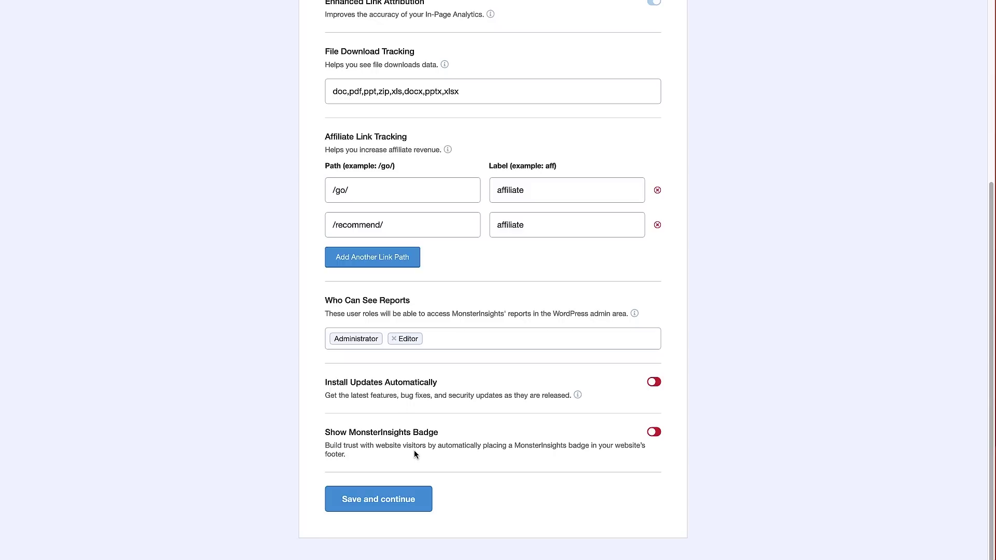
click(391, 507)
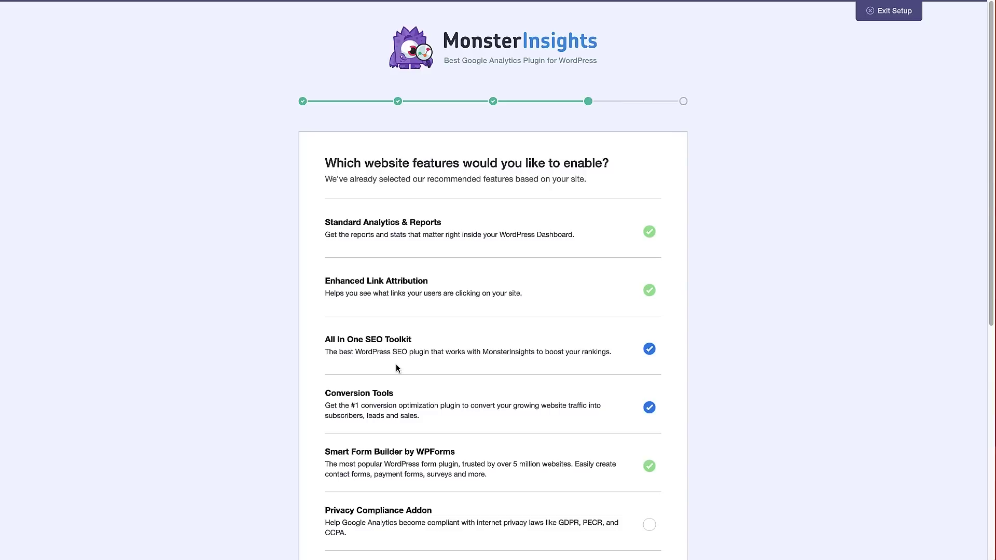
Enable Privacy Compliance Addon, Advanced Reports, eCommerce Tracking and 20+ Advanced Tracking, then continue
drag(991, 293, 917, 494)
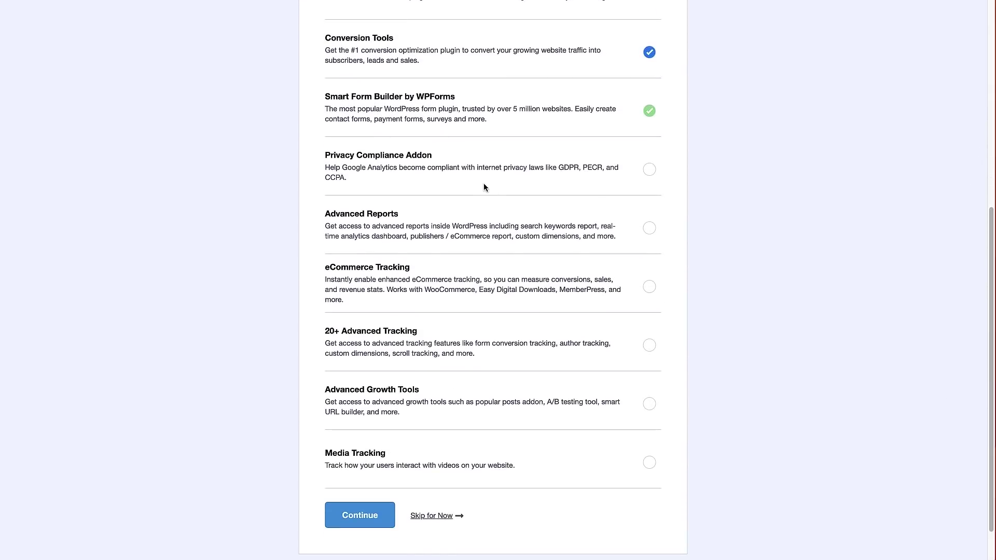
click(648, 170)
click(650, 229)
click(648, 289)
click(649, 346)
click(337, 521)
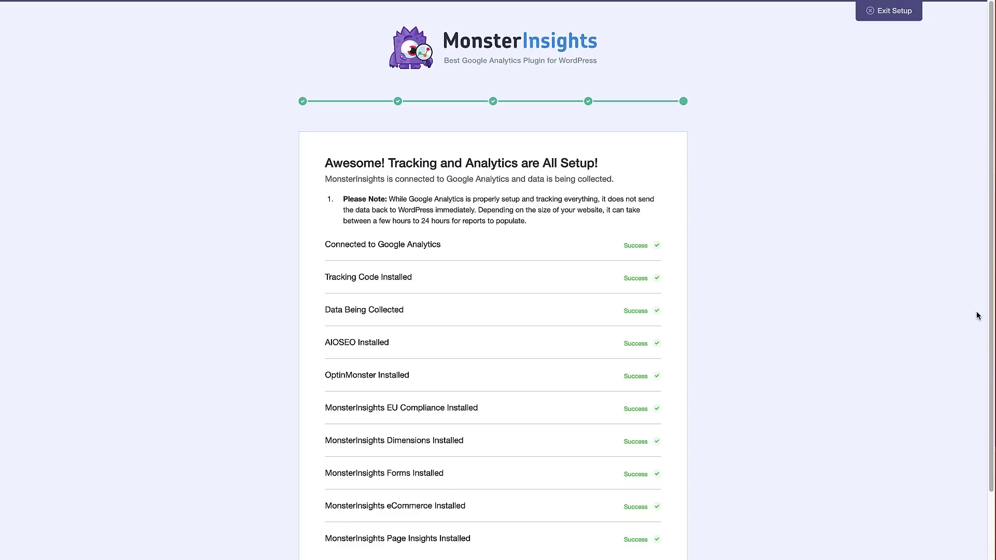
Exit the finished setup wizard and view the MonsterInsights reports
scroll(972, 315, down, 3)
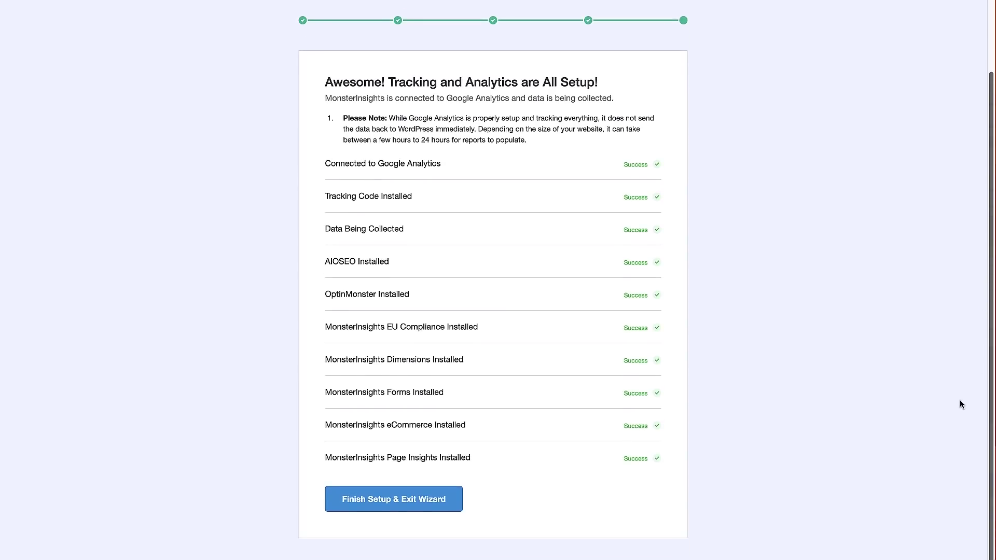
click(382, 501)
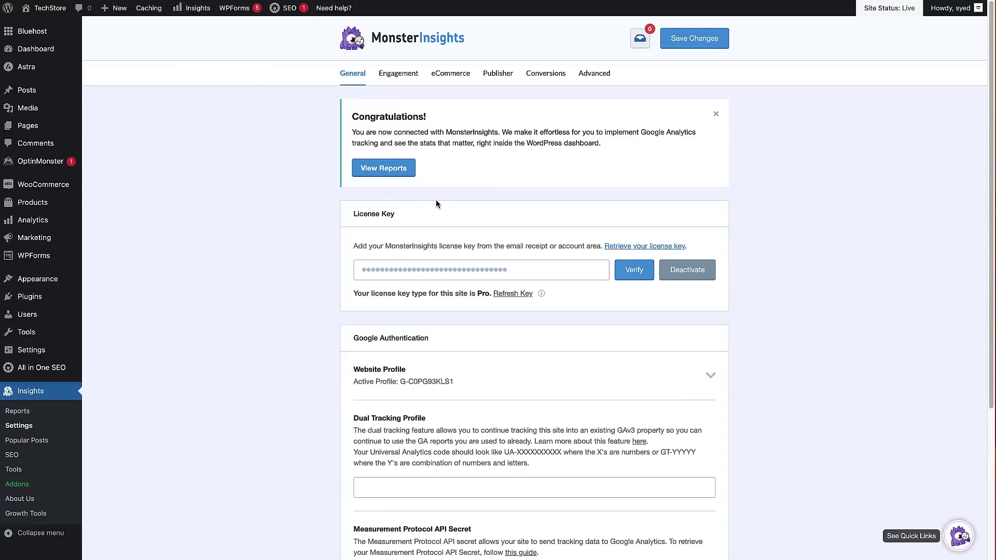
click(399, 178)
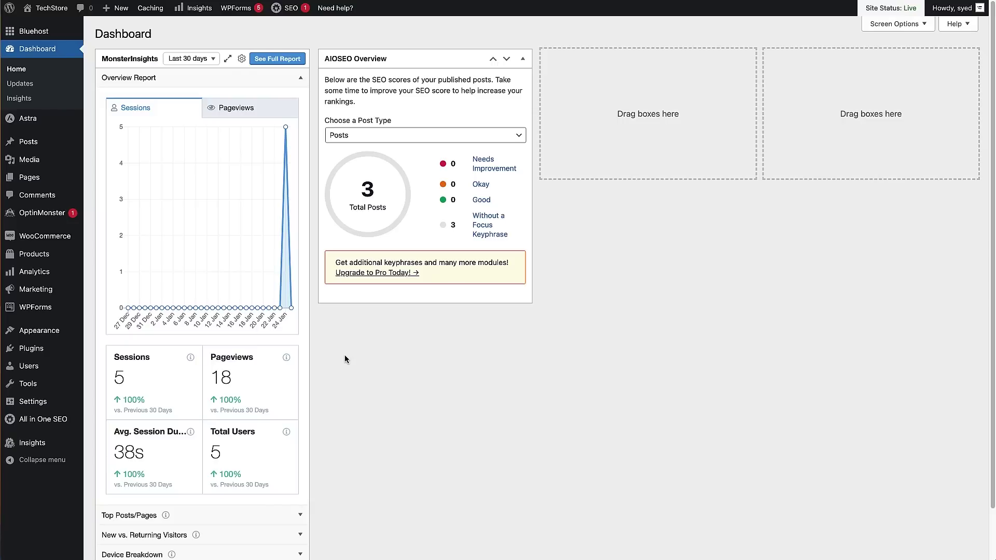
Open the MonsterInsights Overview Report and review its 5 sessions, 18 pageviews, 38s duration and 80% desktop share
mouse_move(35, 444)
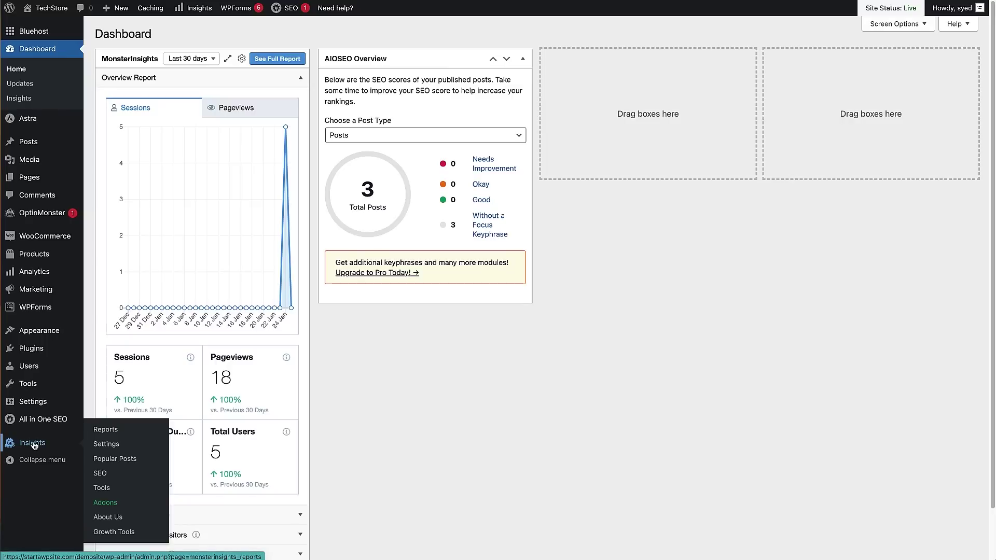
click(35, 445)
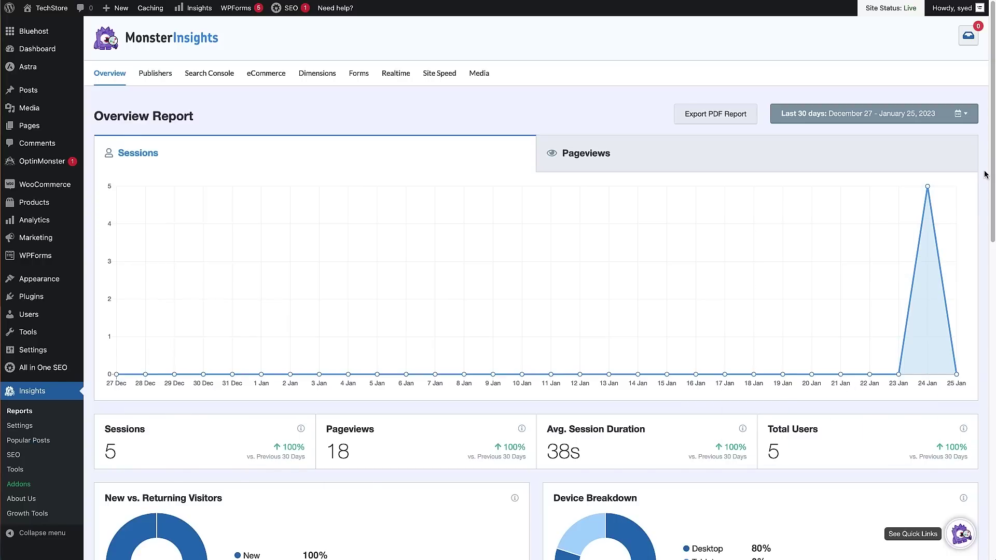
drag(992, 163, 991, 311)
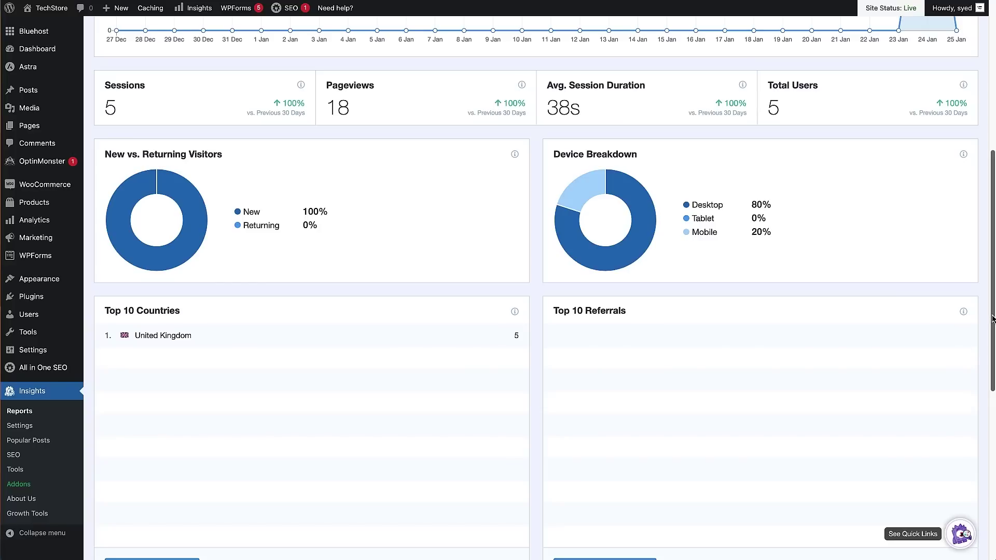
drag(991, 318, 991, 166)
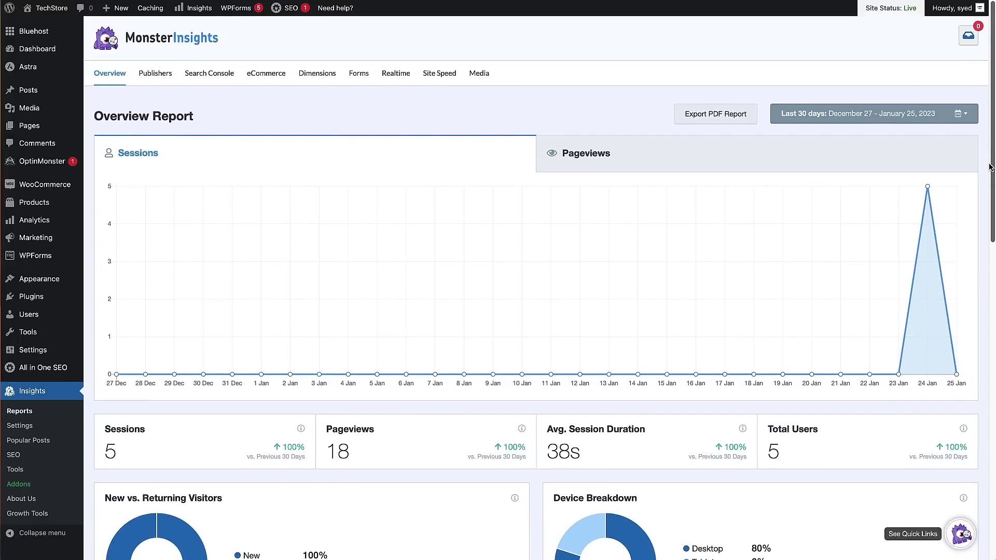
Review the Publishers report, where Home - TechStore shows 5 visits
click(152, 78)
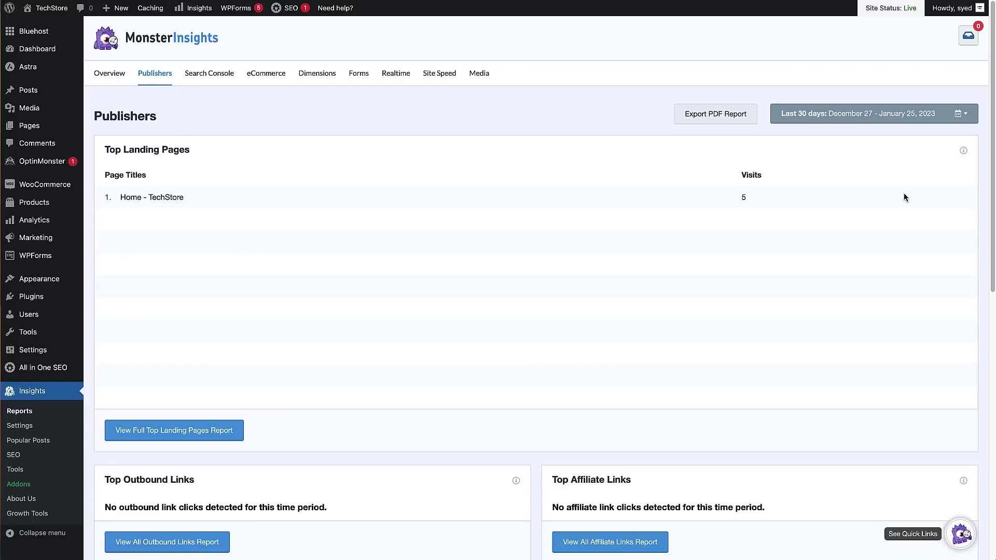
drag(991, 151, 944, 438)
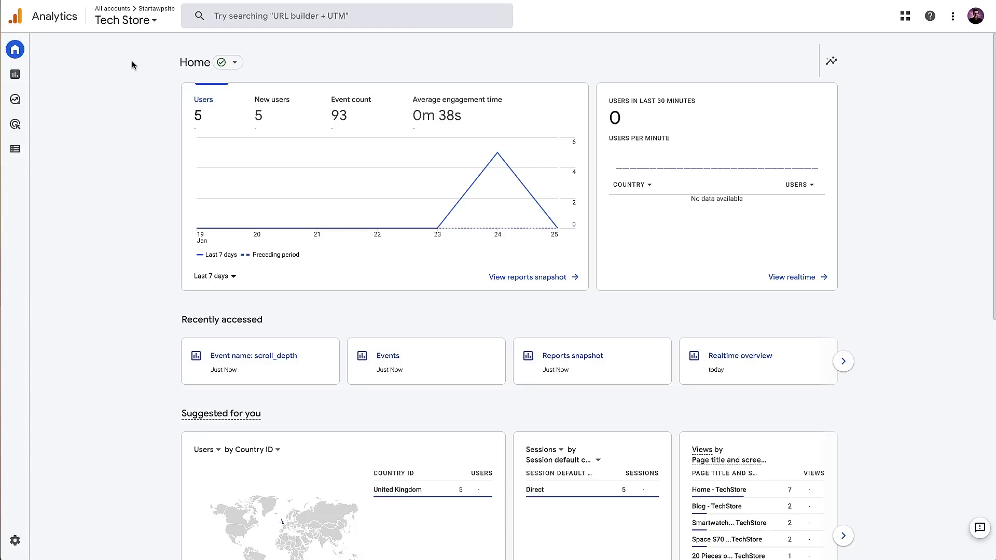
Open the Engagement Events report for scroll_depth: 31 events split 25% 12, 50% 11, 75% 7, 100% 1
mouse_move(14, 76)
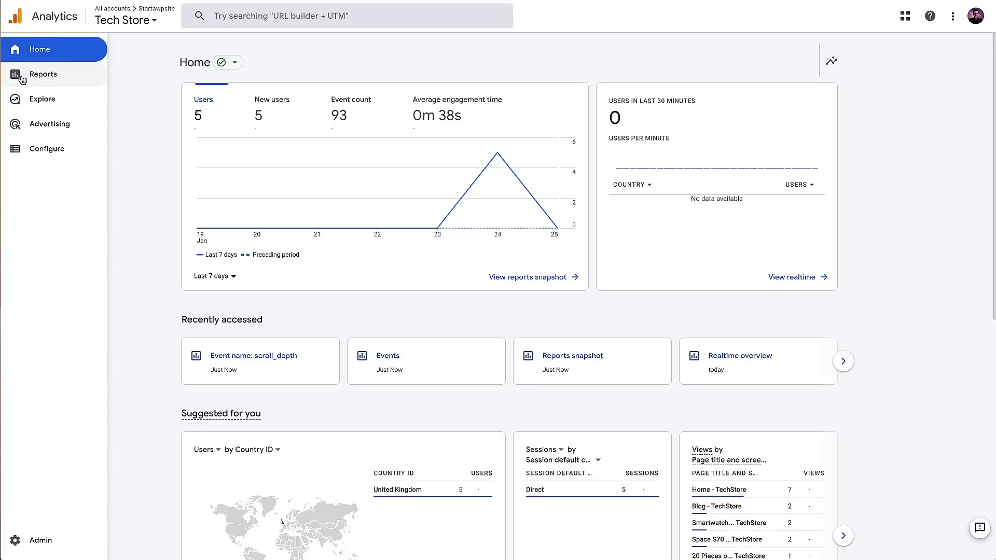
click(14, 76)
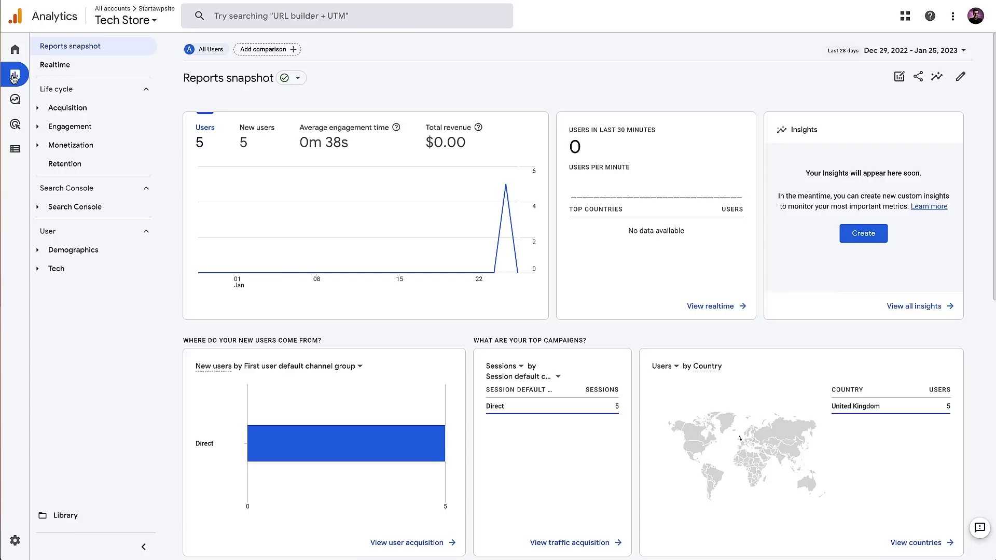
click(63, 130)
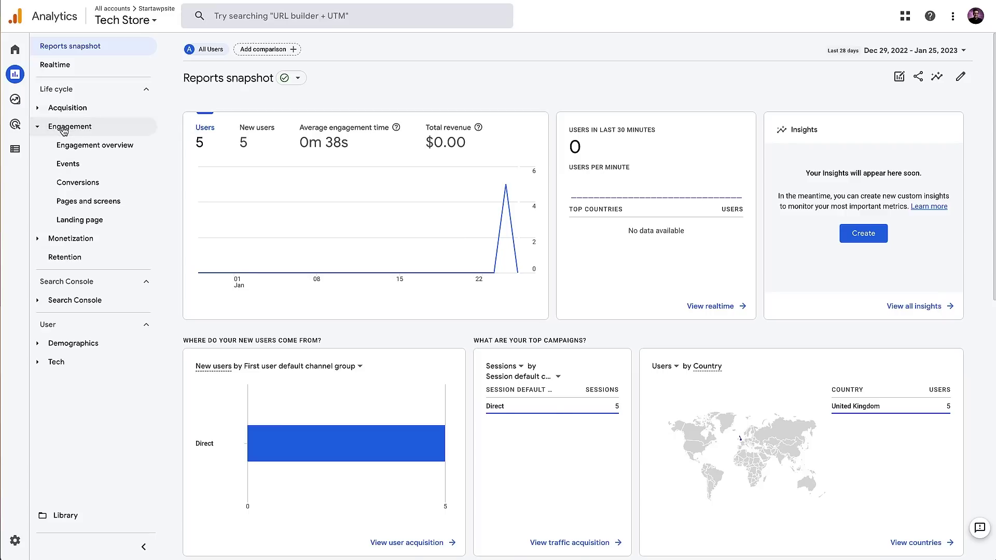
click(69, 166)
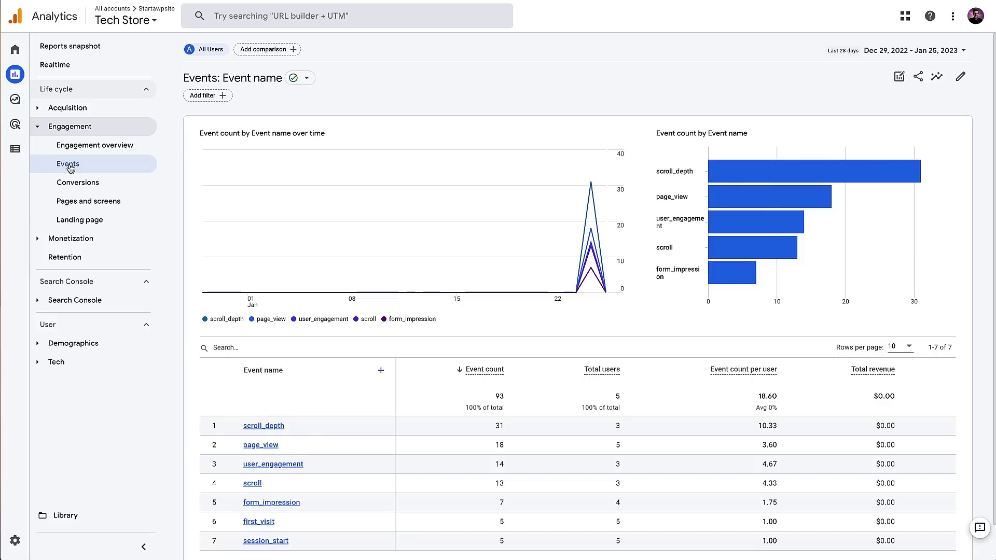
click(265, 429)
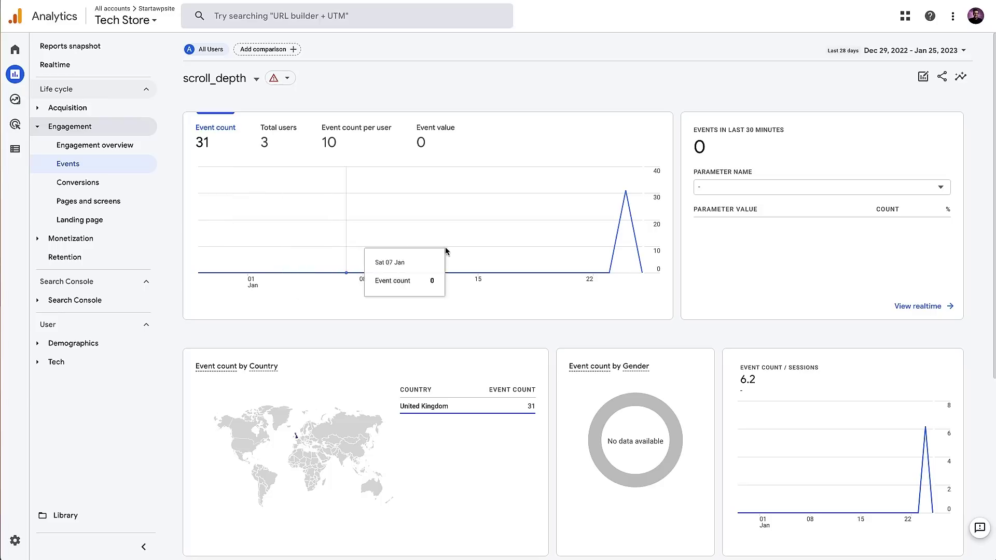
drag(992, 107, 984, 306)
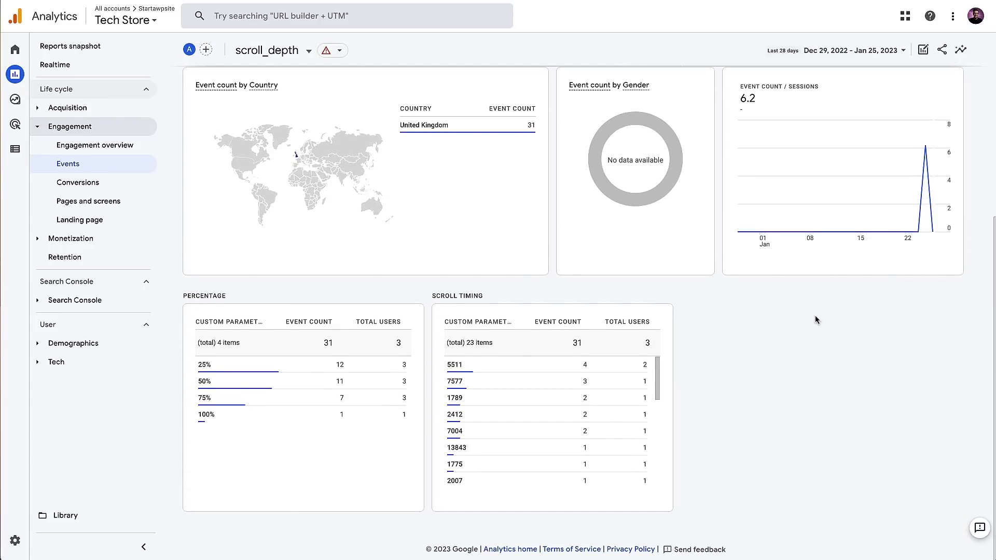